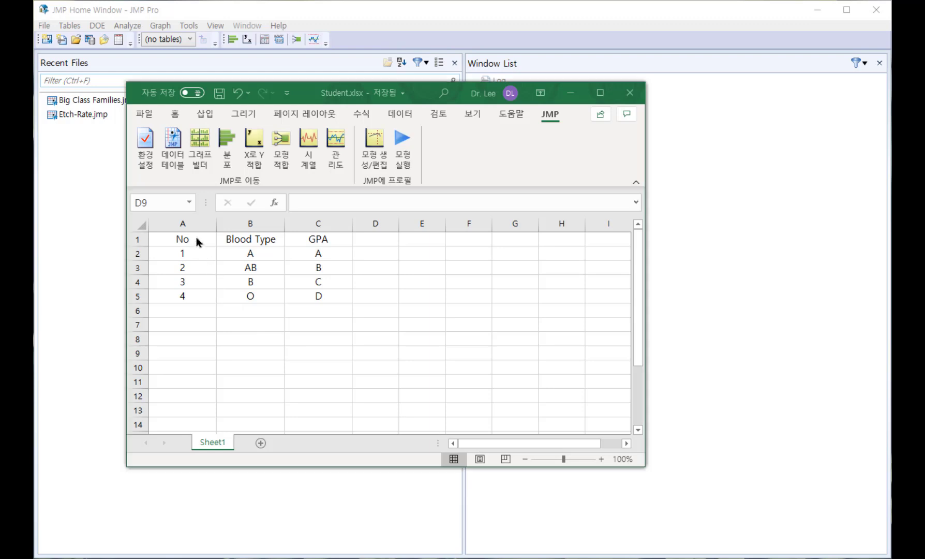
# Copy the student data in A1:C5, including the header row, and switch to the JMP Home Window
pyautogui.moveTo(201, 242); pyautogui.dragTo(324, 301)
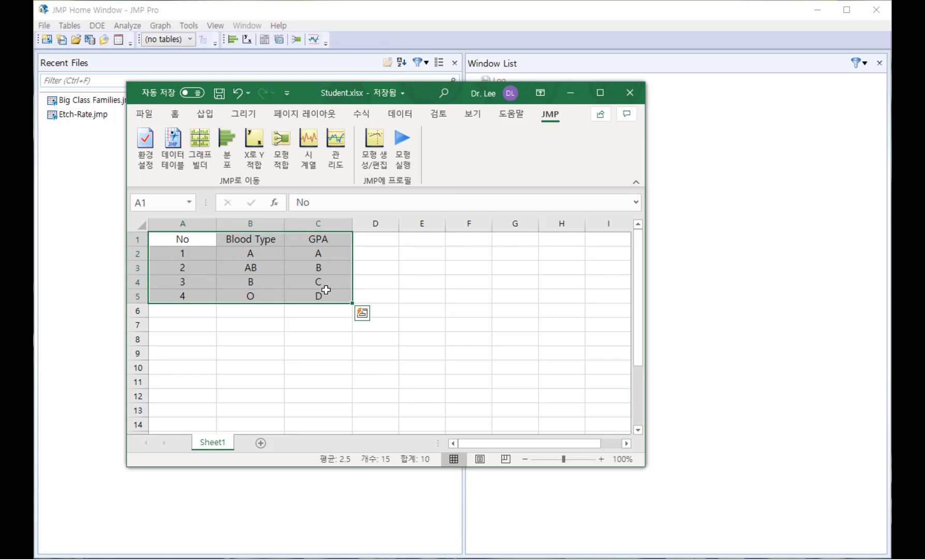
pyautogui.hotkey('ctrl', 'c')
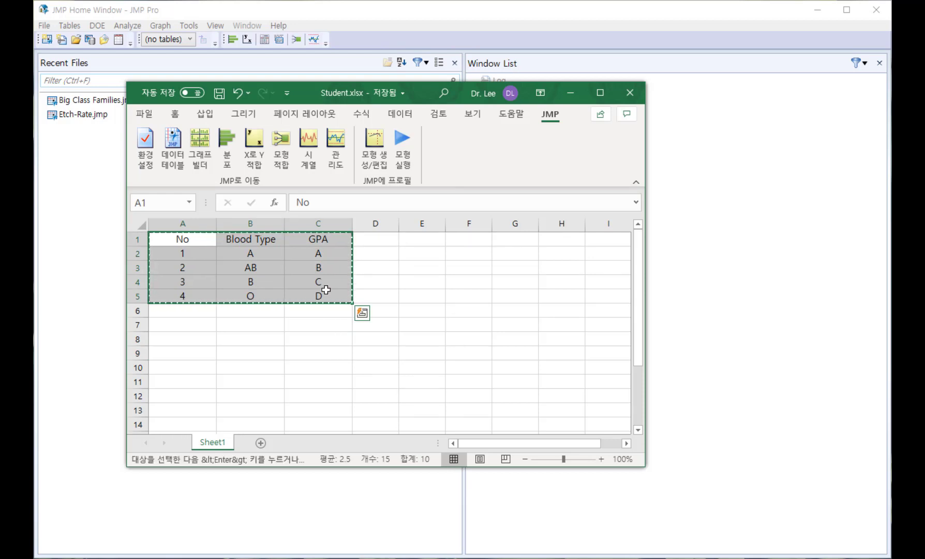
pyautogui.click(691, 304)
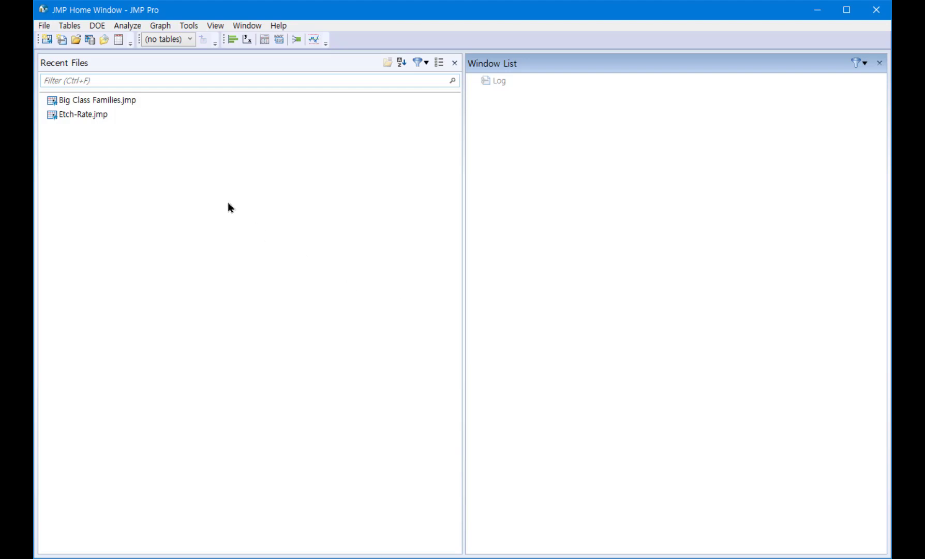
# Create a new data table and paste the copied student data with No, Blood Type and GPA as column names
pyautogui.click(46, 28)
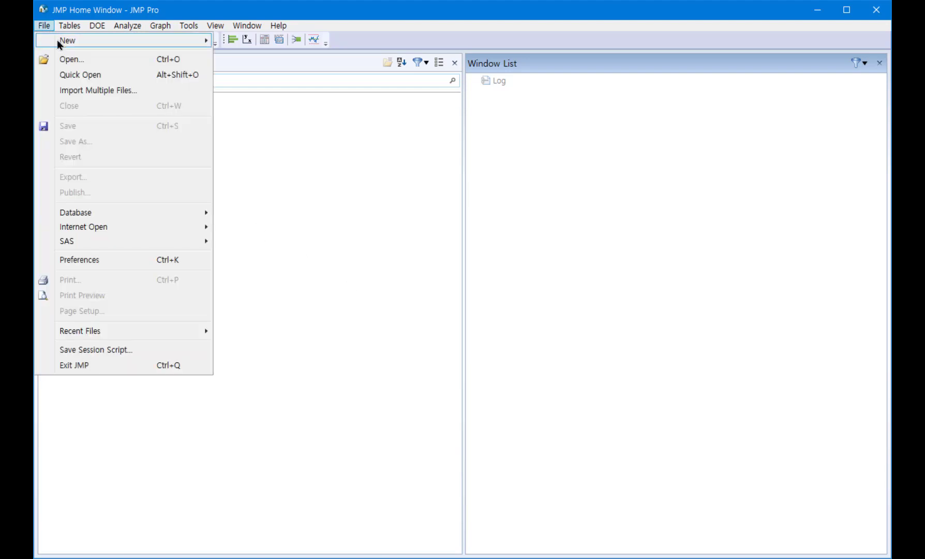
pyautogui.moveTo(76, 44)
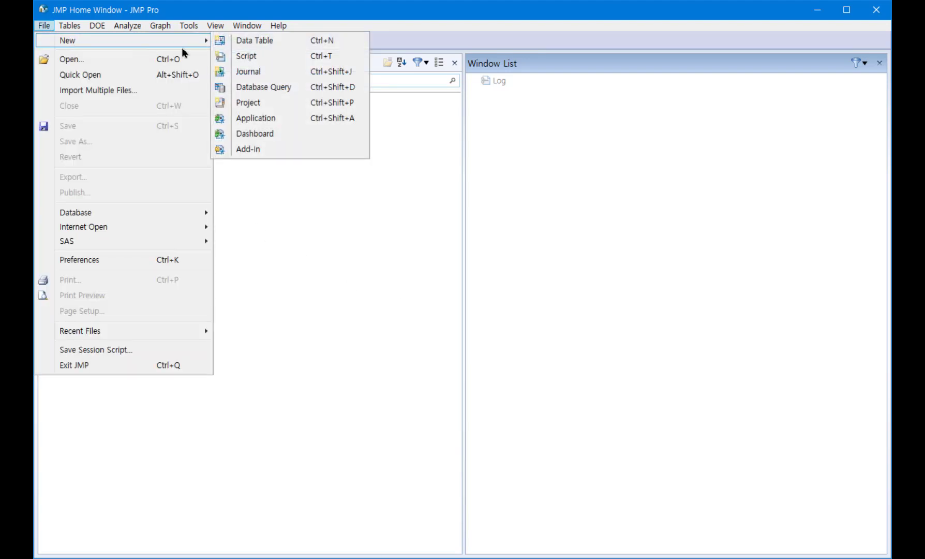
pyautogui.click(266, 48)
pyautogui.moveTo(246, 2); pyautogui.dragTo(520, 121)
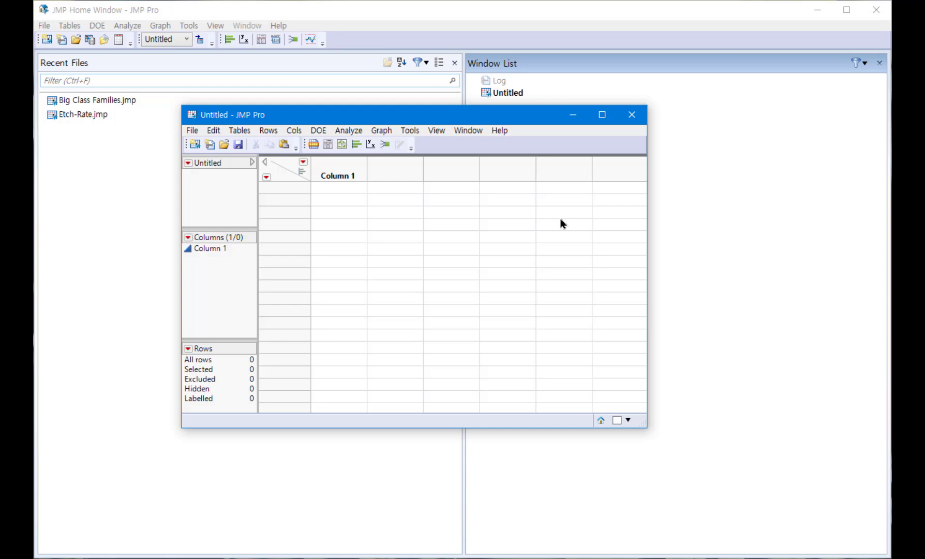
pyautogui.hotkey('ctrl', 'v')
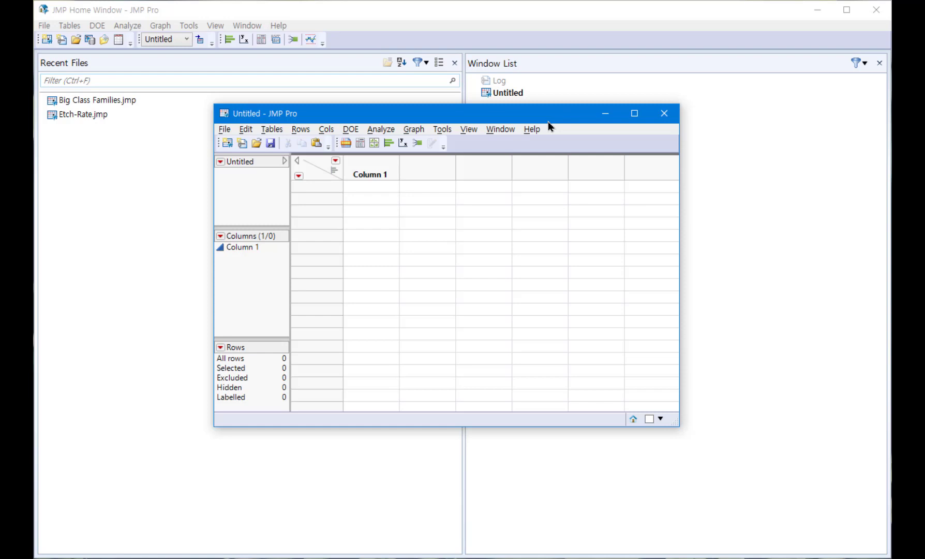
pyautogui.hotkey('ctrl', 'shift', 'v')
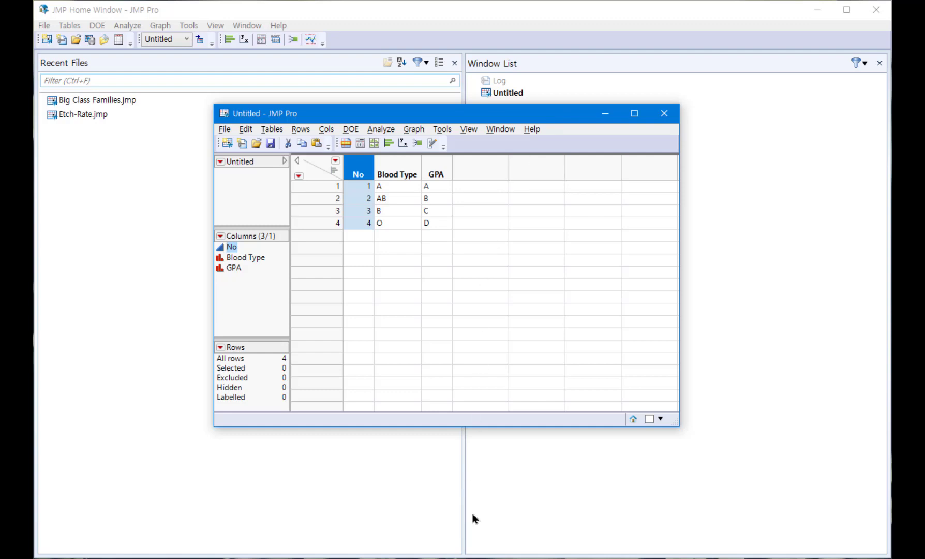
# Switch to Student.xlsx in Excel, accept the JMP preferences with row 1 as column names, and transfer the student data to a JMP data table
pyautogui.hotkey('alt', 'Tab')
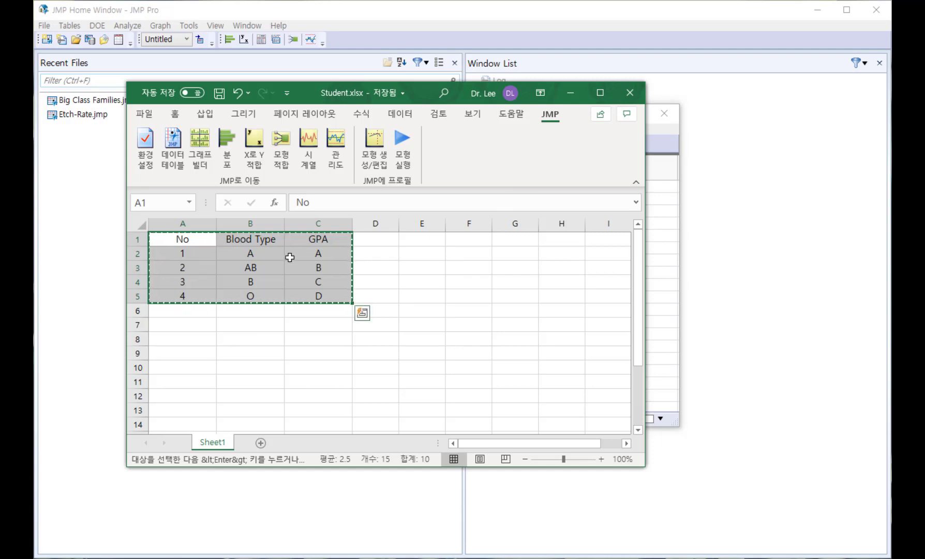
pyautogui.click(199, 244)
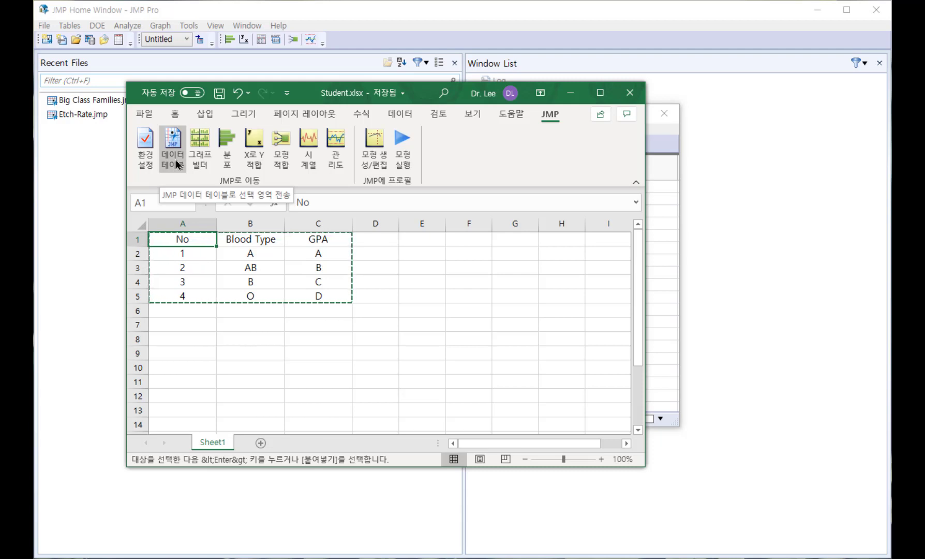
pyautogui.click(146, 159)
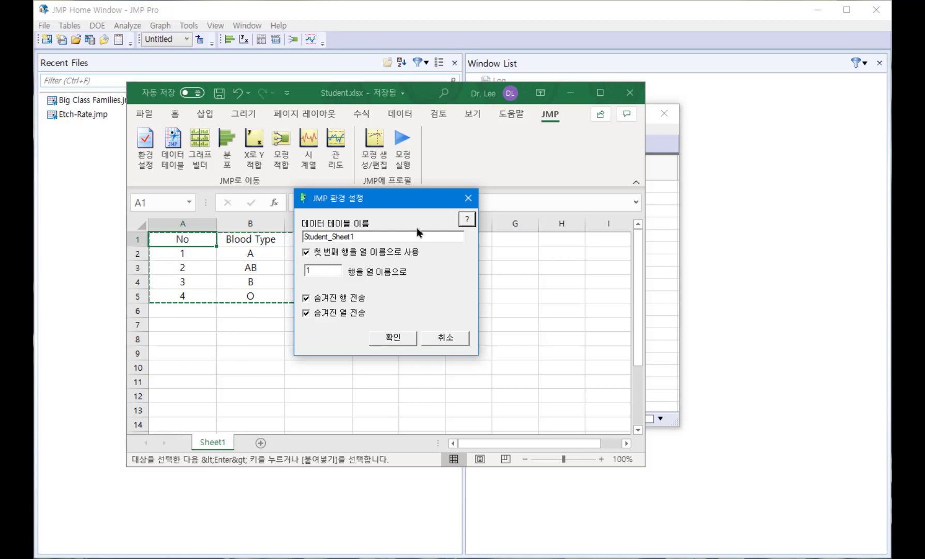
pyautogui.moveTo(412, 200); pyautogui.dragTo(509, 206)
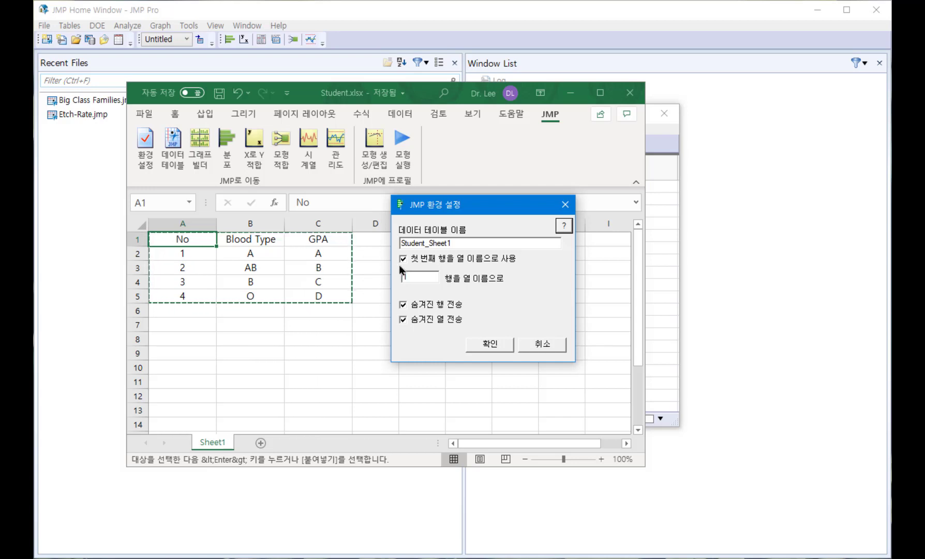
pyautogui.click(489, 345)
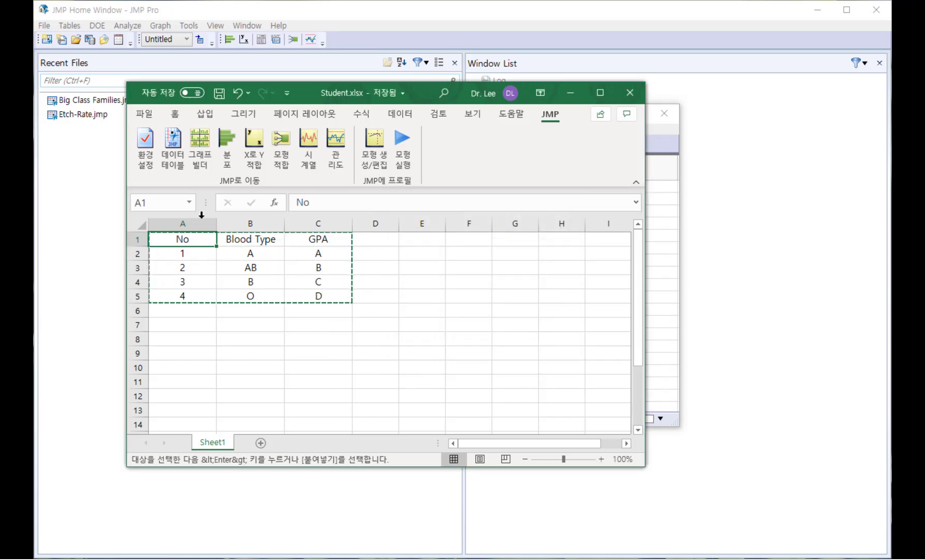
pyautogui.click(172, 145)
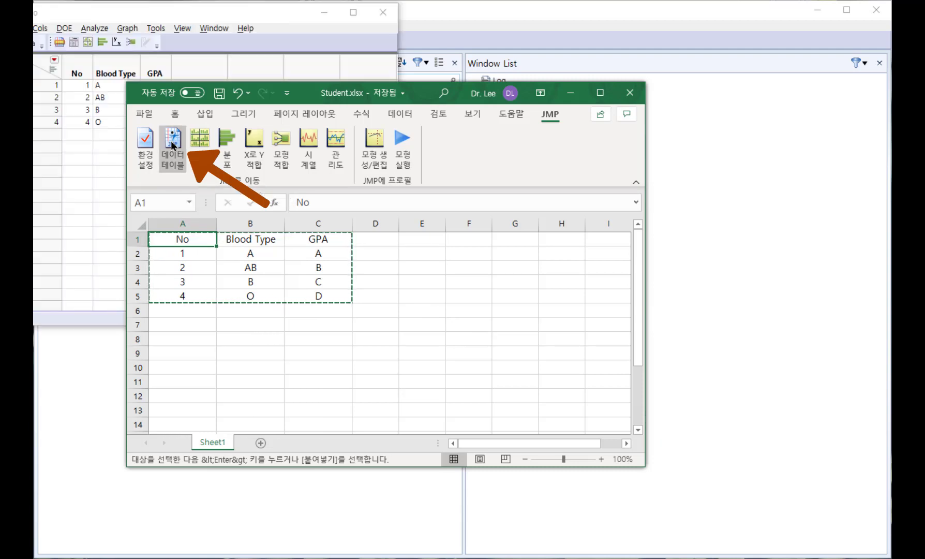
pyautogui.moveTo(235, 14); pyautogui.dragTo(557, 115)
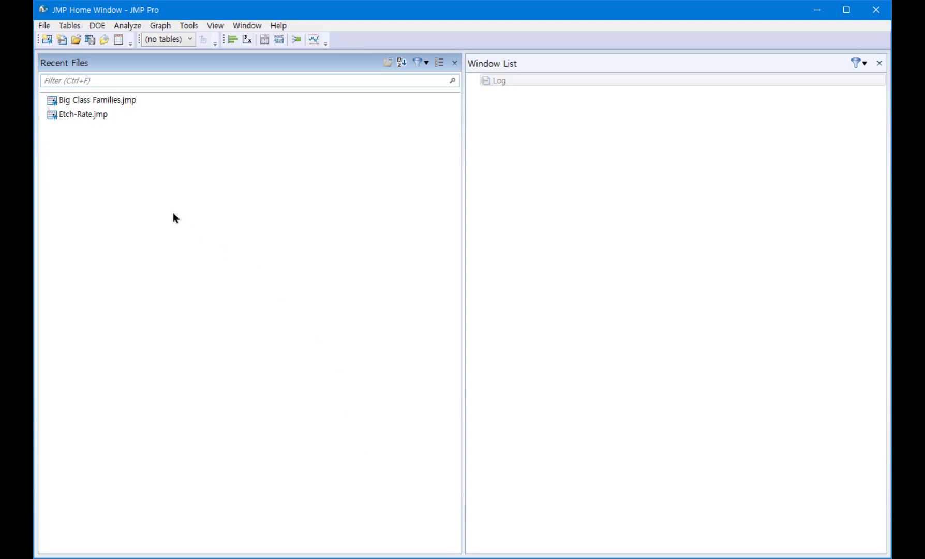
# Open the recent file Big Class Families.jmp in JMP and select the age, sex, height and weight columns
pyautogui.doubleClick(96, 101)
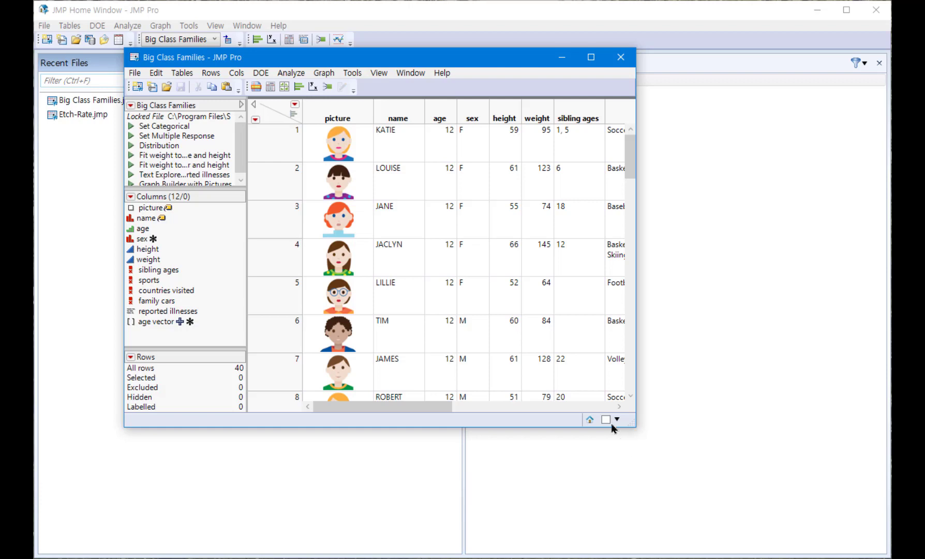
pyautogui.moveTo(436, 112); pyautogui.dragTo(538, 118)
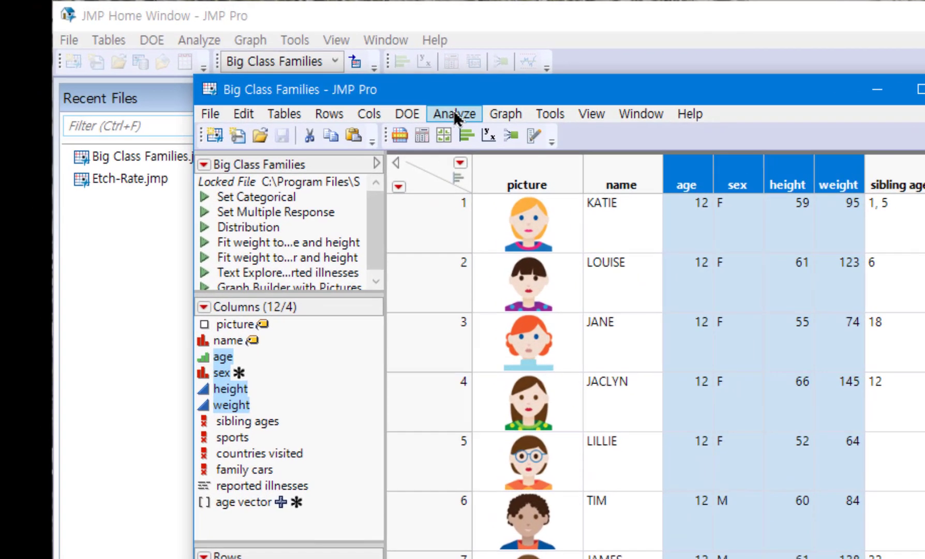
pyautogui.click(291, 73)
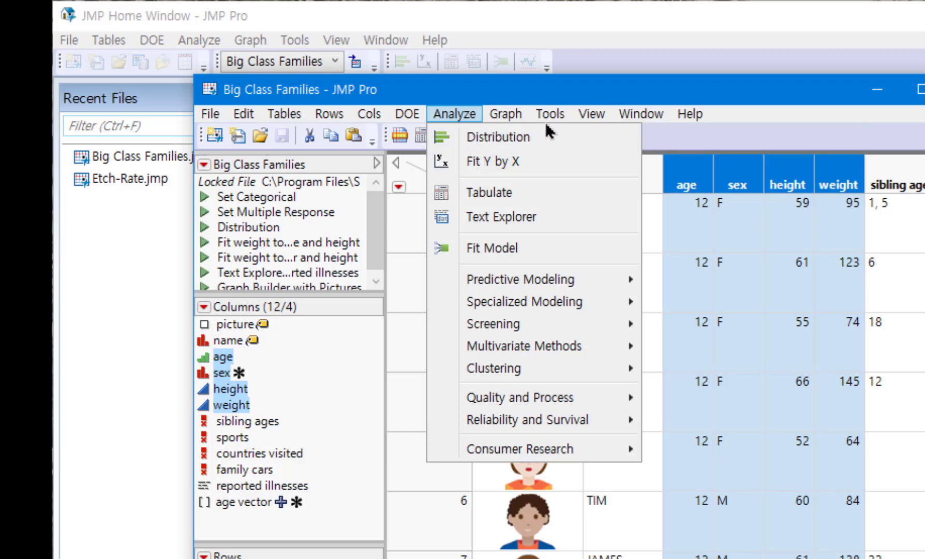
pyautogui.press('Escape')
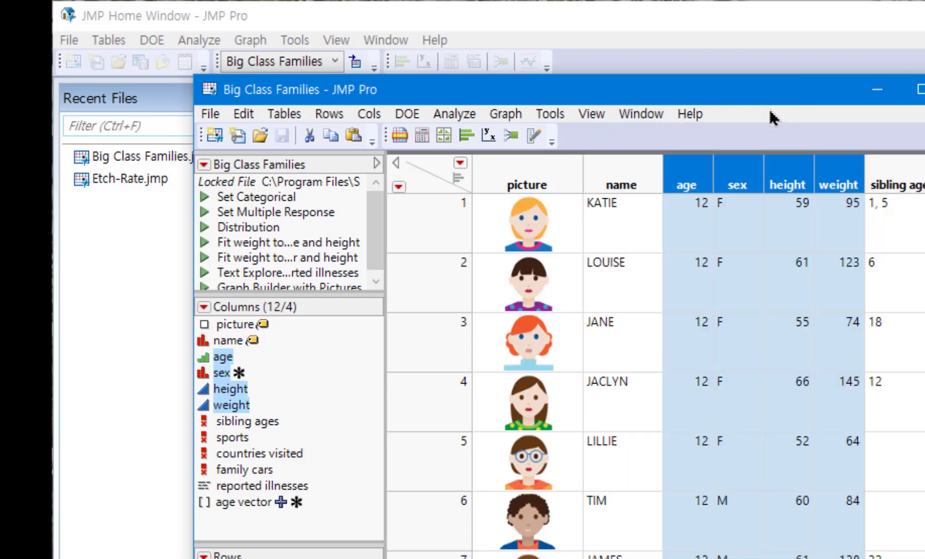
# Run a Distribution analysis with age, sex, height and weight as the Y columns
pyautogui.click(466, 136)
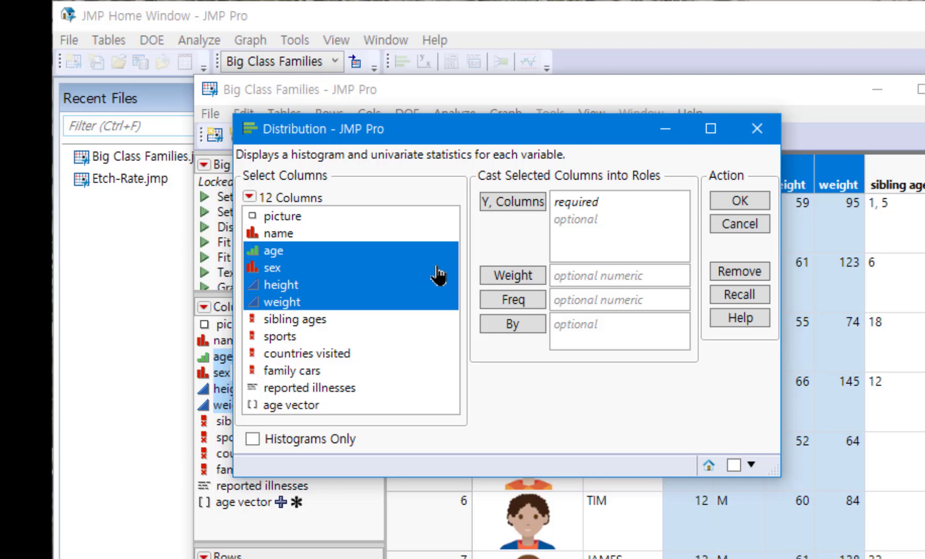
pyautogui.click(516, 206)
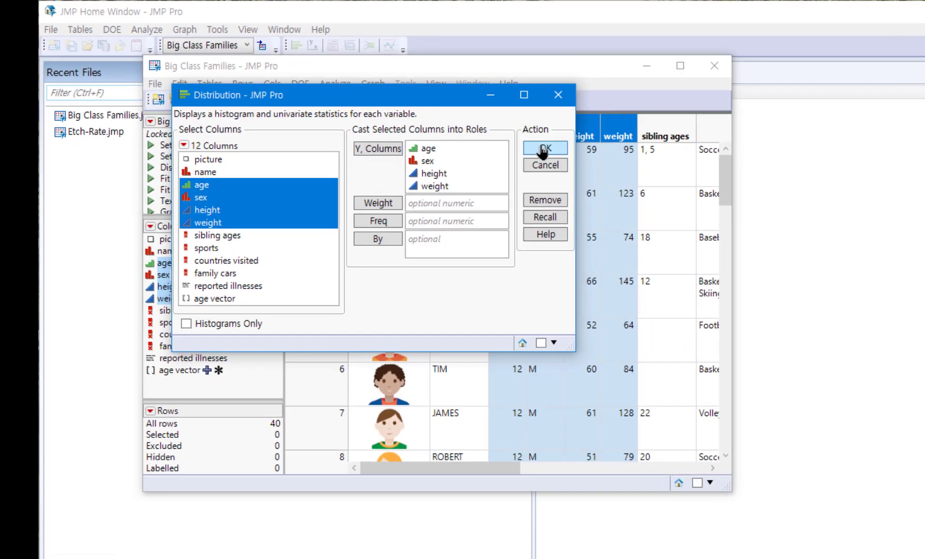
pyautogui.click(739, 202)
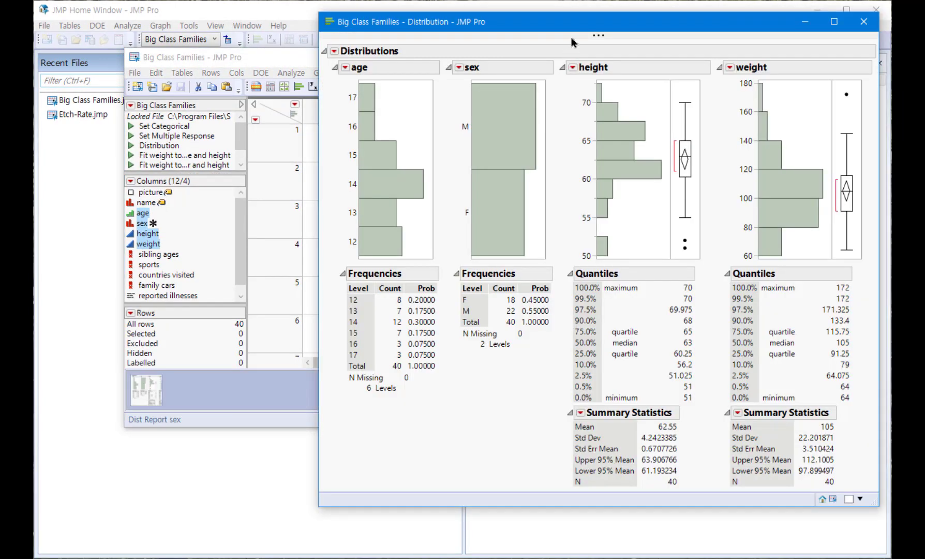
pyautogui.moveTo(577, 28); pyautogui.dragTo(429, 44)
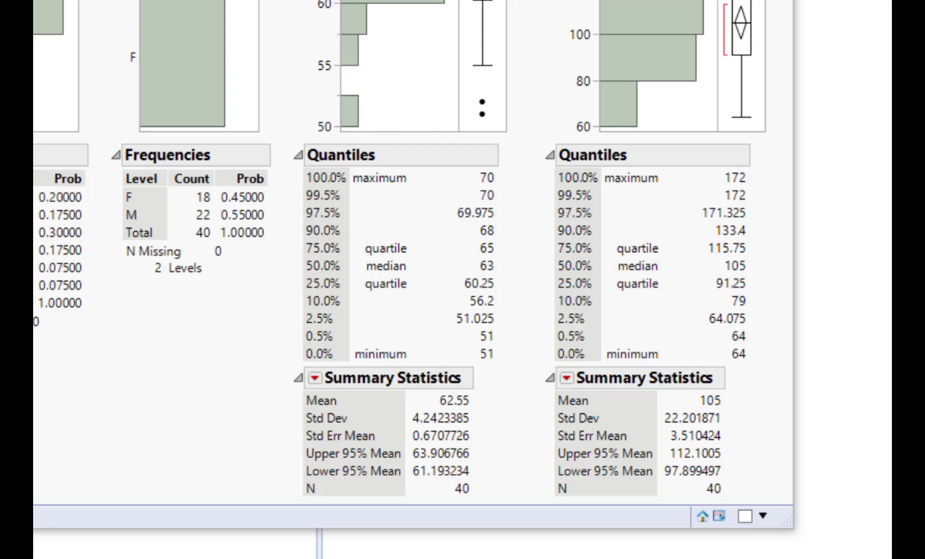
# Customize the height summary statistics to also include Sum, N Missing, Minimum and Maximum
pyautogui.click(315, 379)
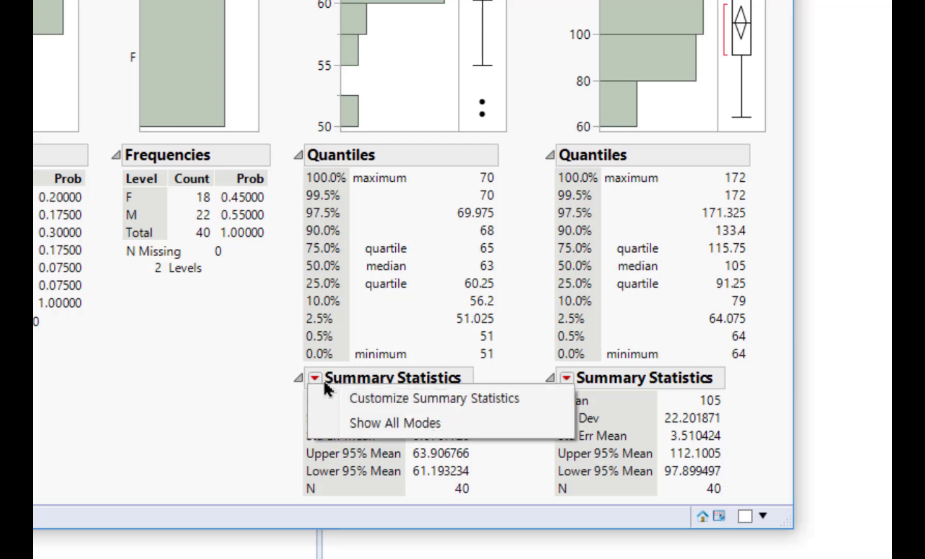
pyautogui.click(349, 399)
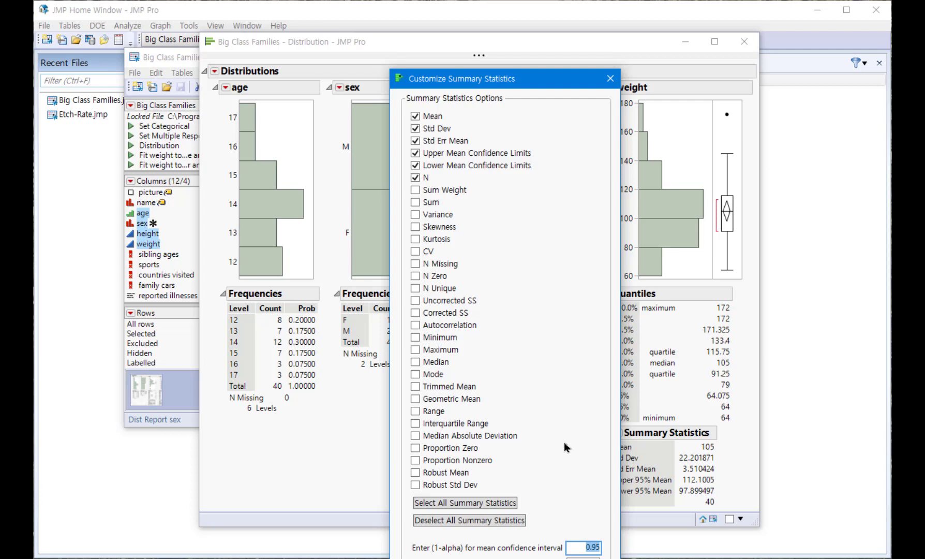
pyautogui.click(415, 204)
pyautogui.click(416, 264)
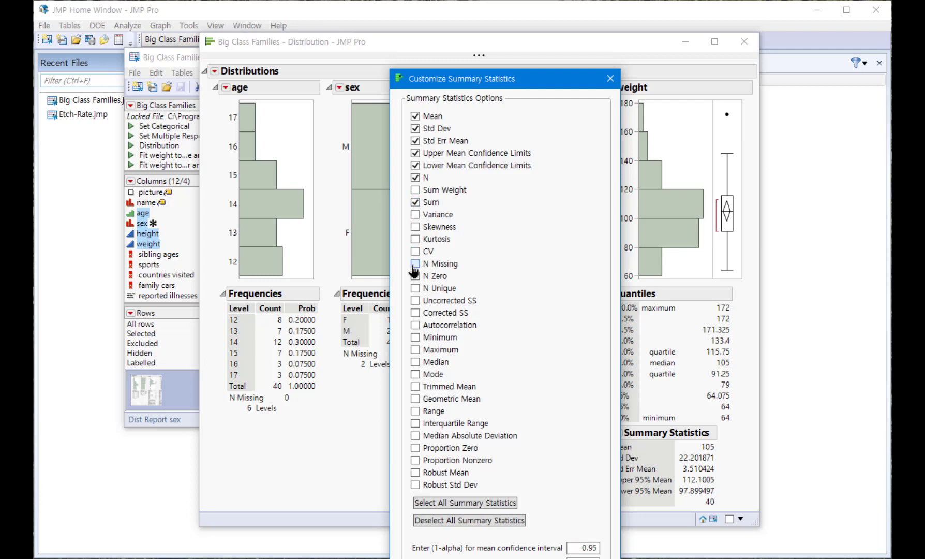
pyautogui.click(415, 337)
pyautogui.click(415, 350)
pyautogui.moveTo(539, 82); pyautogui.dragTo(529, 34)
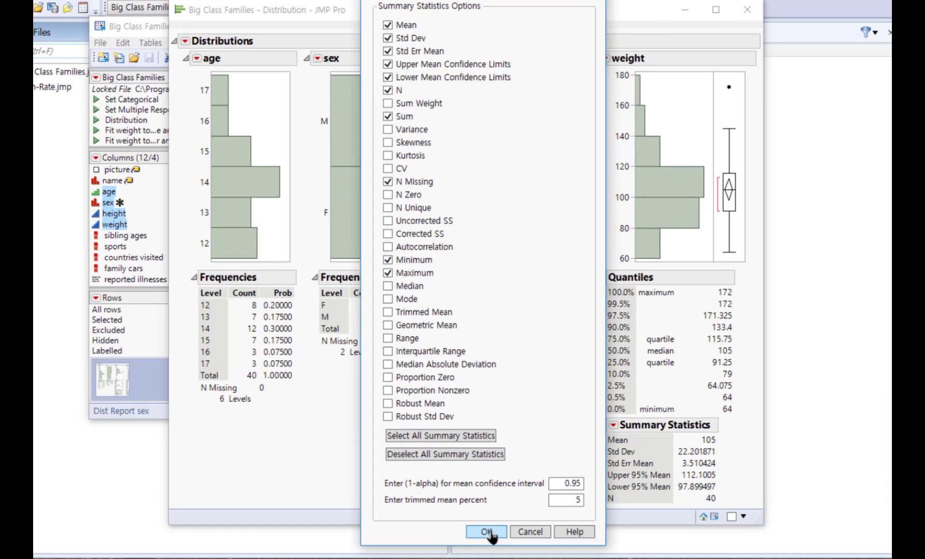
pyautogui.click(489, 532)
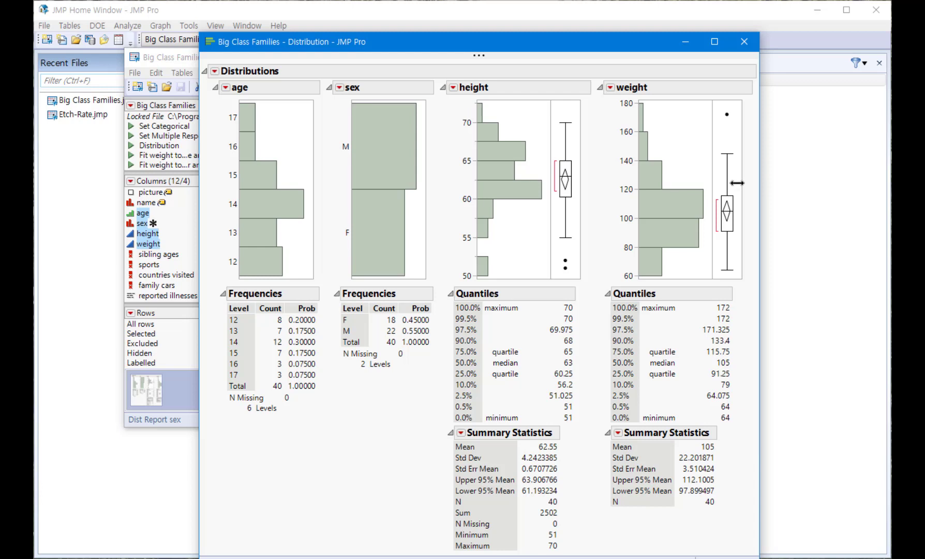
# Highlight the M and F bars of the sex histogram in turn to compare their age, height and weight distributions
pyautogui.click(388, 168)
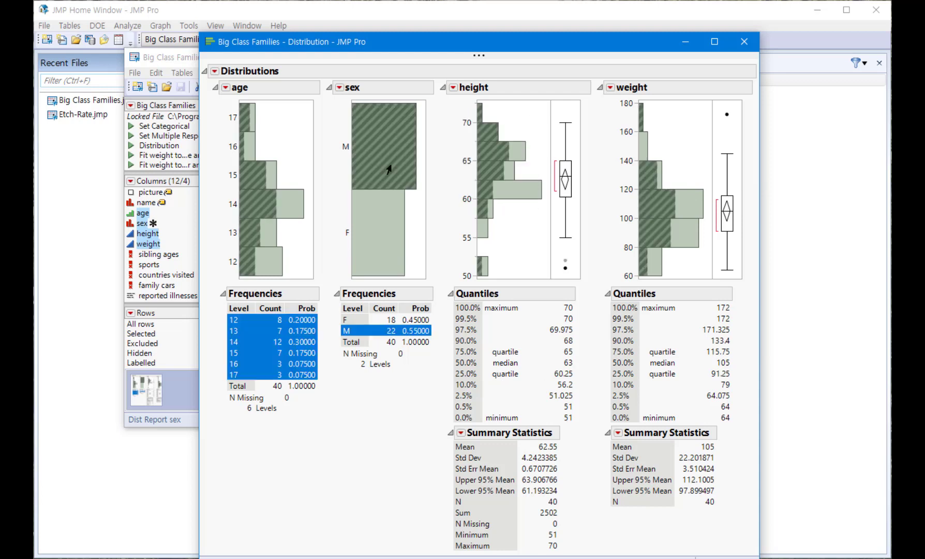
pyautogui.click(385, 239)
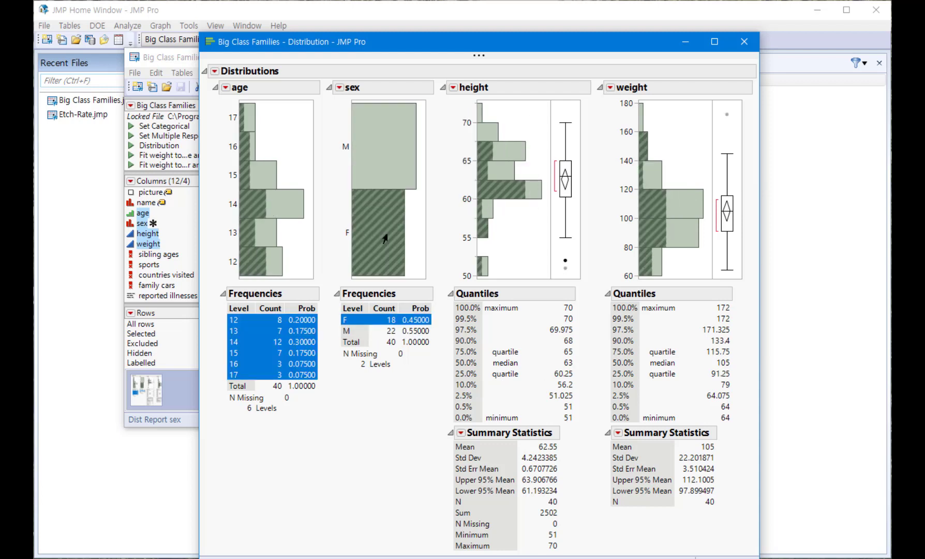
pyautogui.click(381, 164)
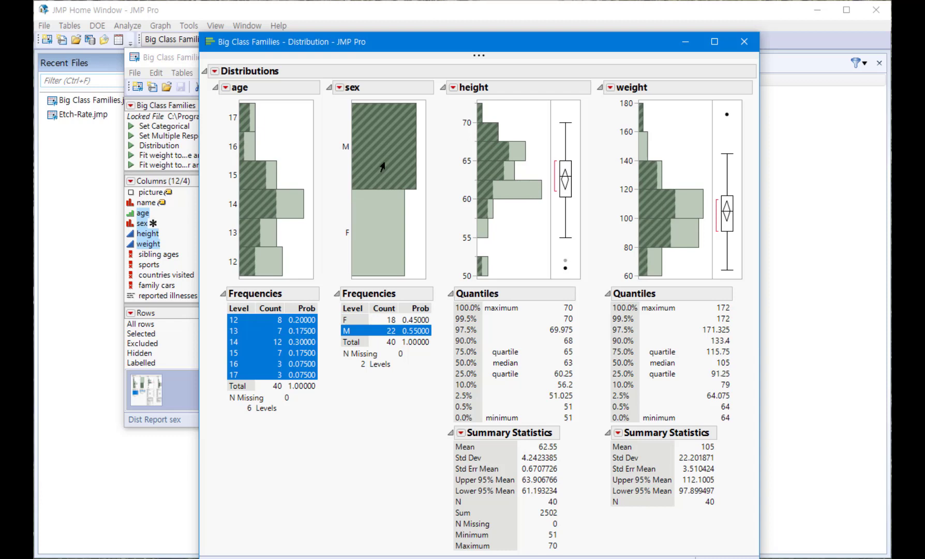
pyautogui.click(381, 232)
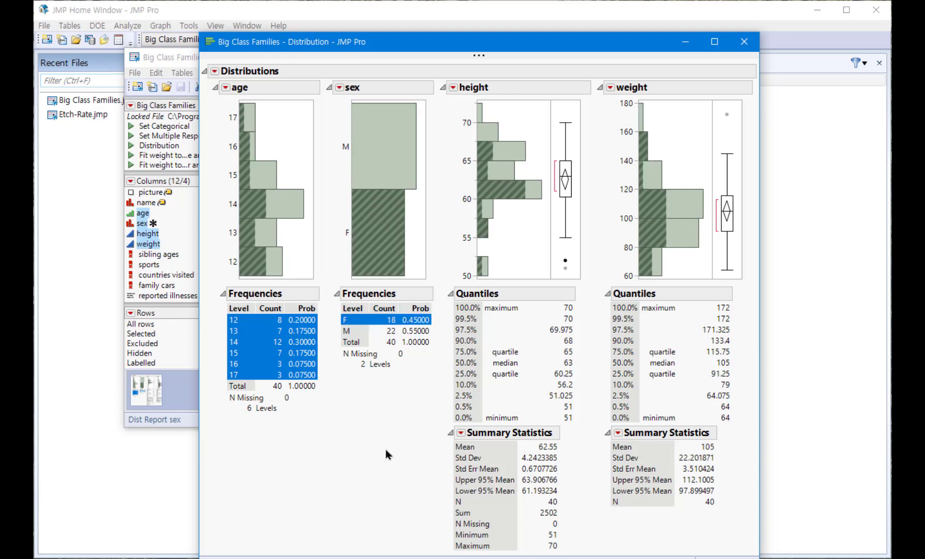